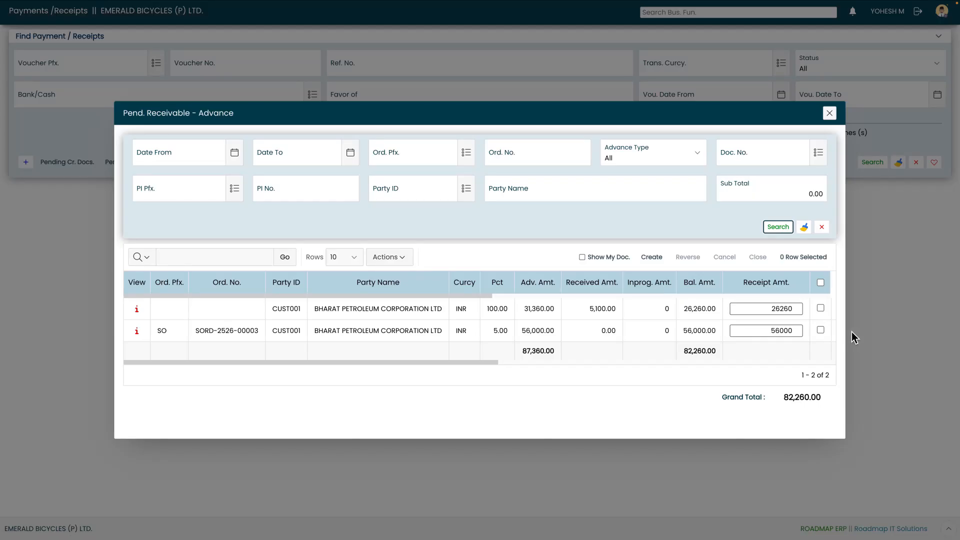
# Step: Start creating a single bank receipt for the 56,000 sales order advance, with the mode set to Cheque/DD
pyautogui.click(820, 330)
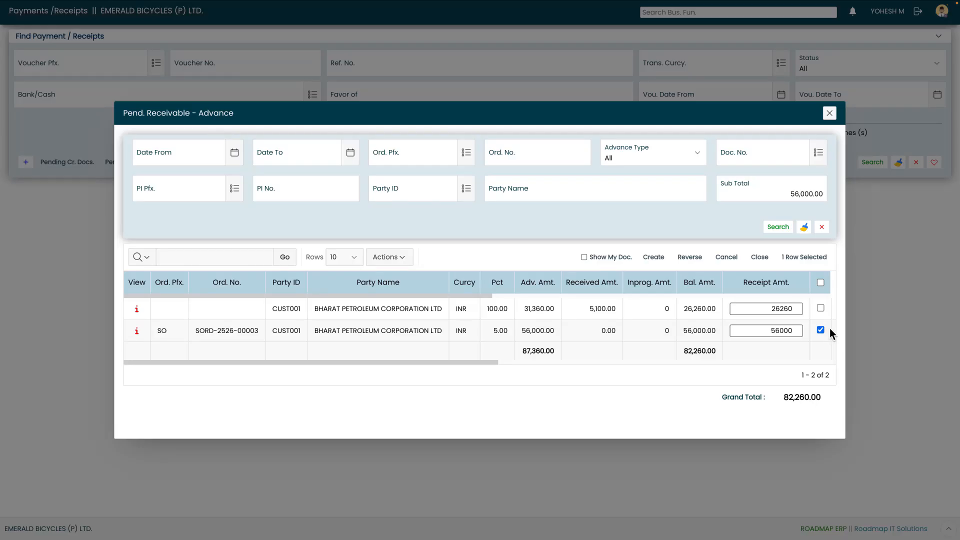
pyautogui.click(654, 257)
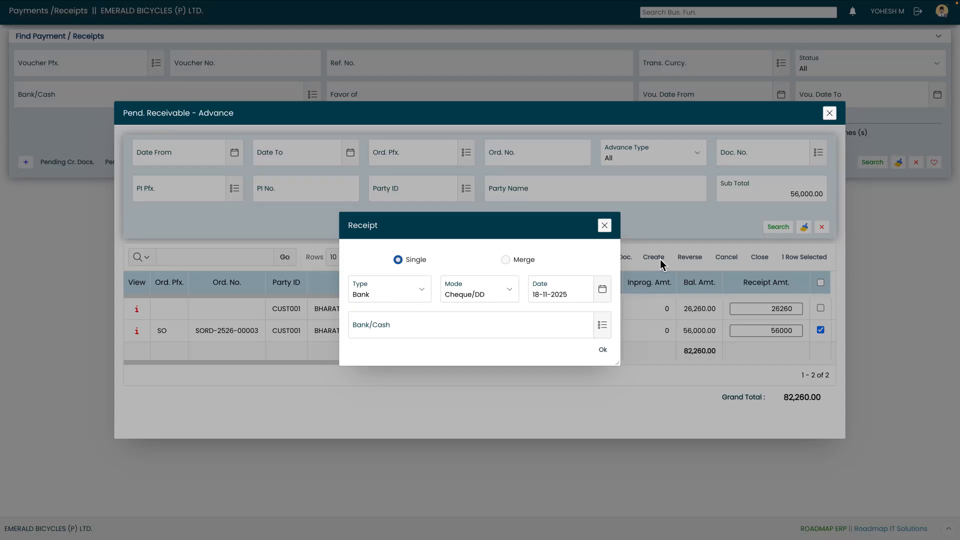
pyautogui.click(480, 295)
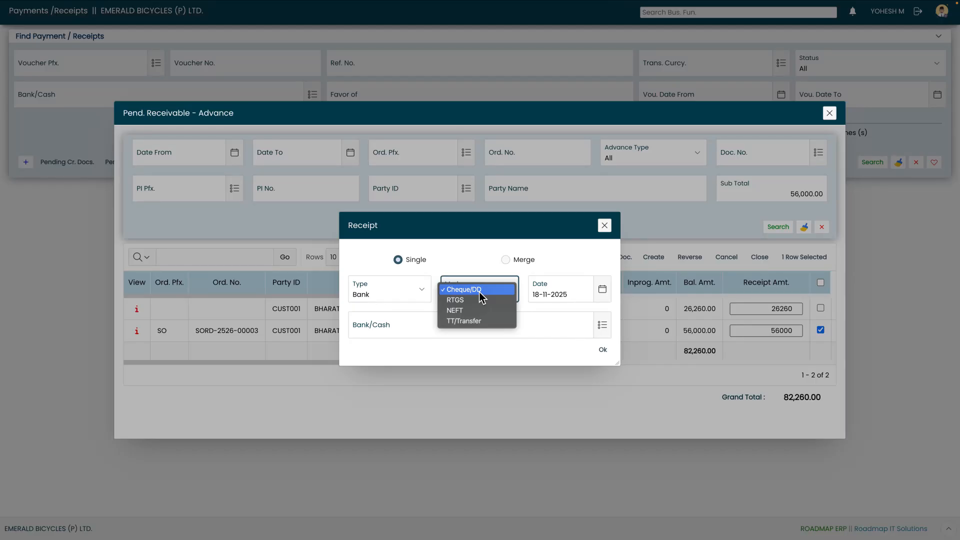
pyautogui.click(464, 290)
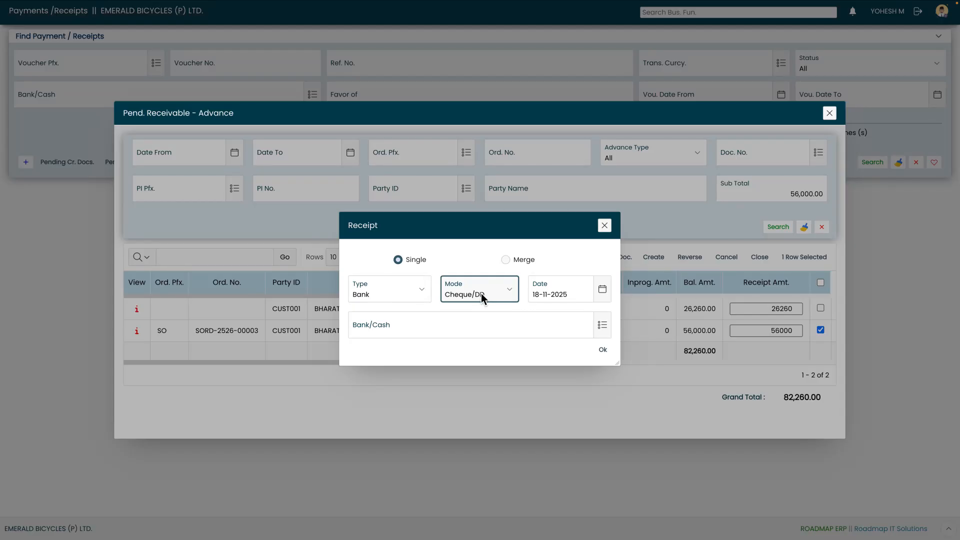
pyautogui.press('Tab')
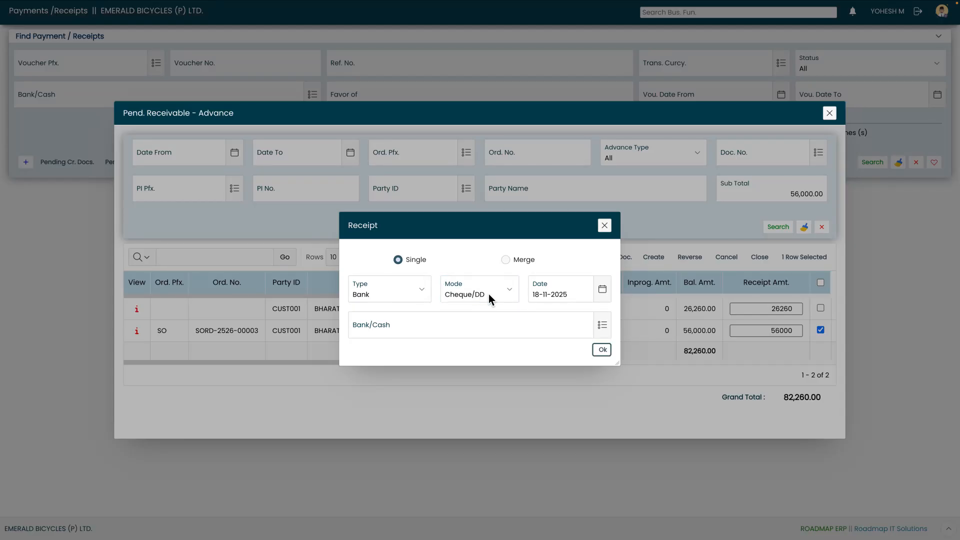
# Step: Set the receipt date to 18-11-2025, choose STATE BANK OF INDIA as the bank, and generate the receipt
pyautogui.click(575, 299)
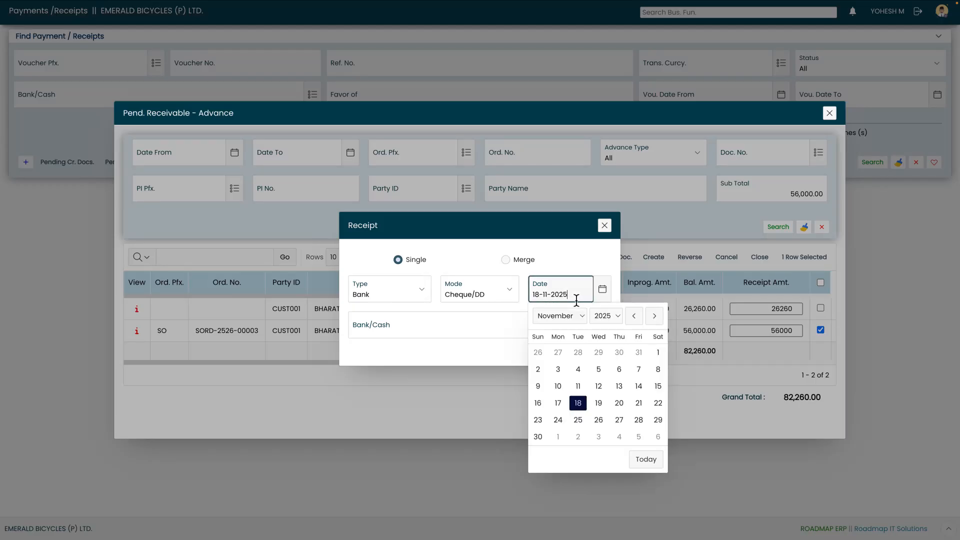
pyautogui.click(584, 403)
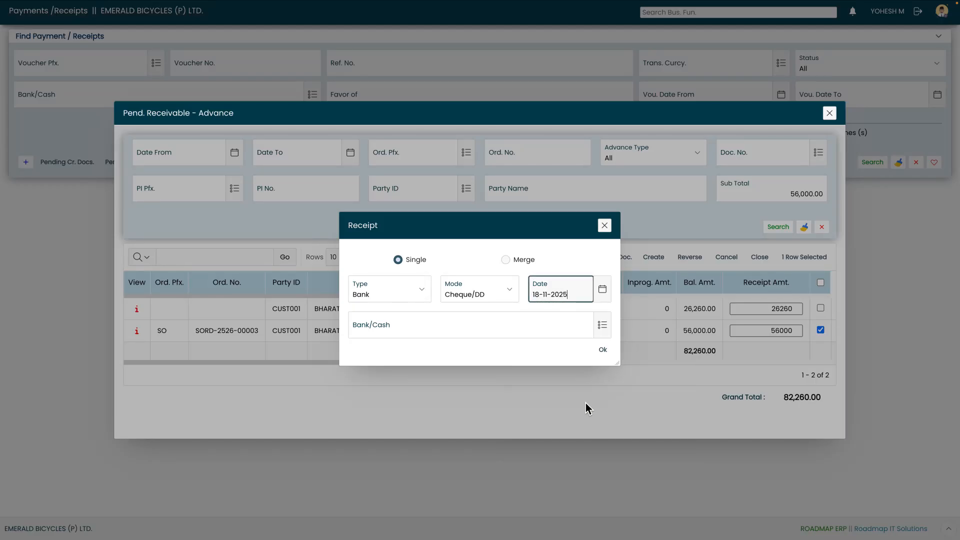
pyautogui.press('Tab')
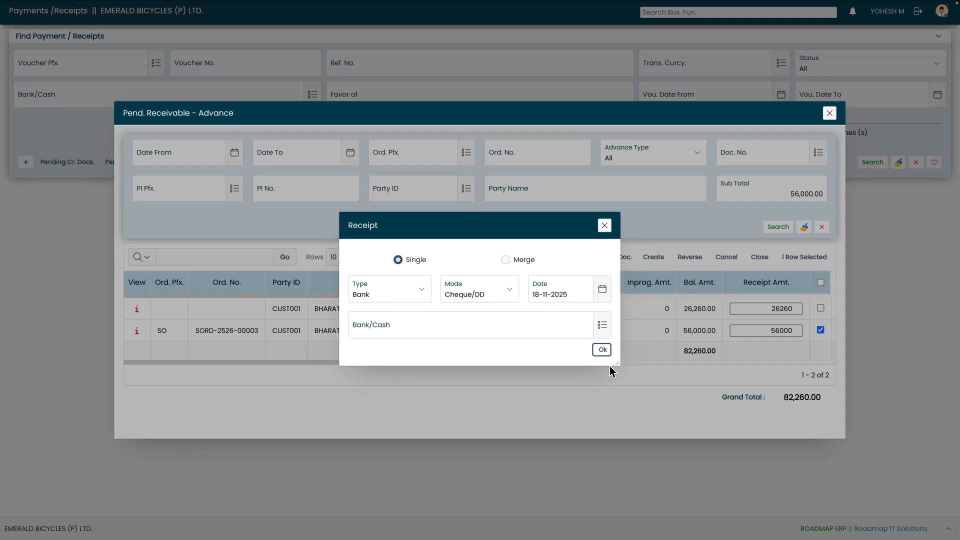
pyautogui.click(602, 326)
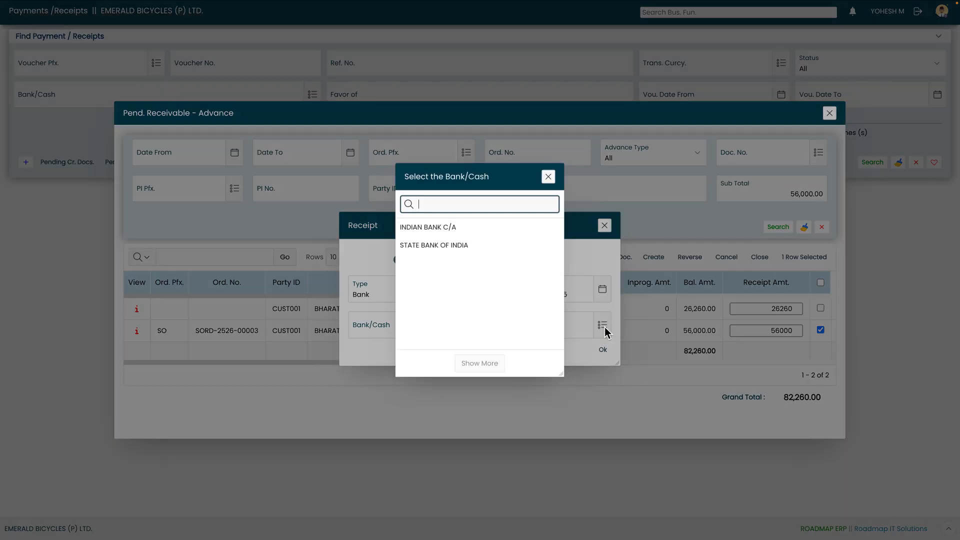
pyautogui.click(466, 245)
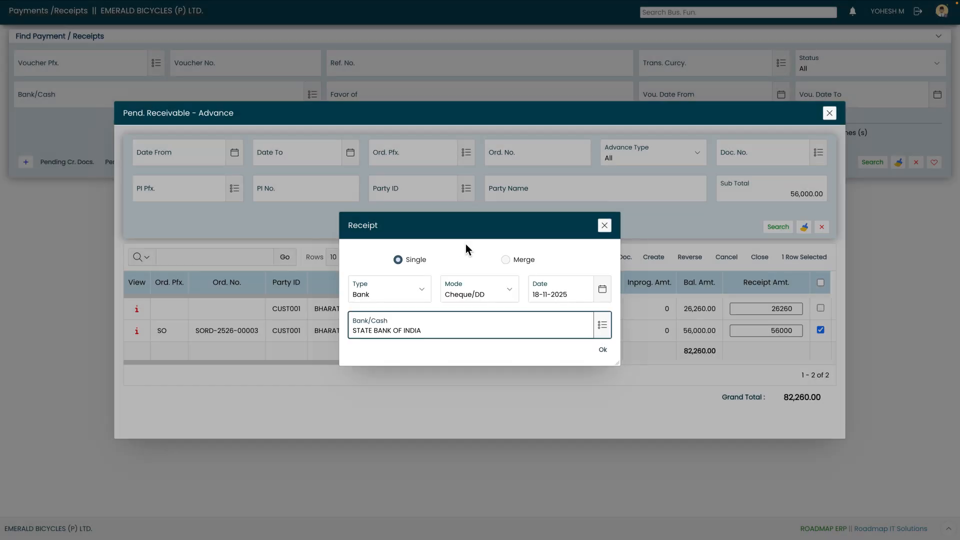
pyautogui.click(603, 350)
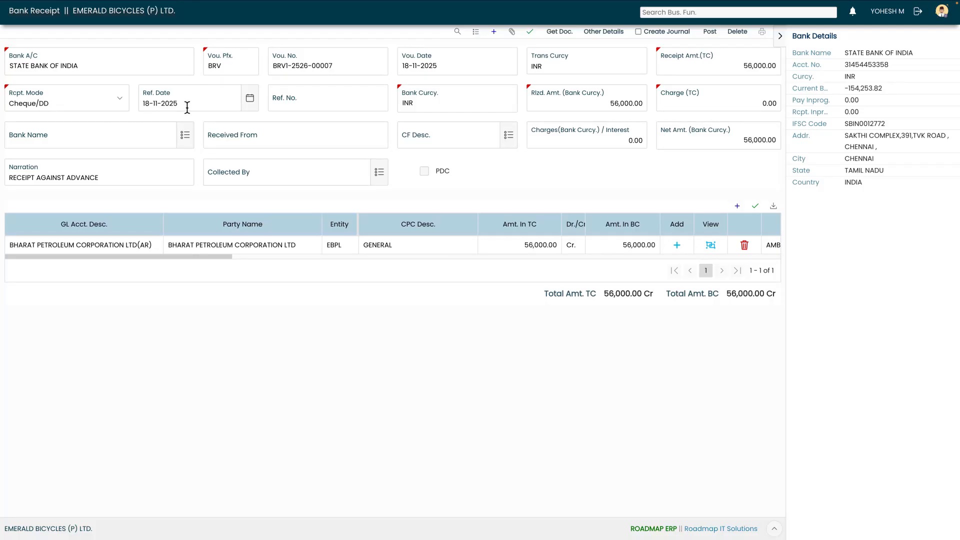
# Step: Enter AXIS005 as the bank receipt's reference number and save the voucher
pyautogui.click(293, 100)
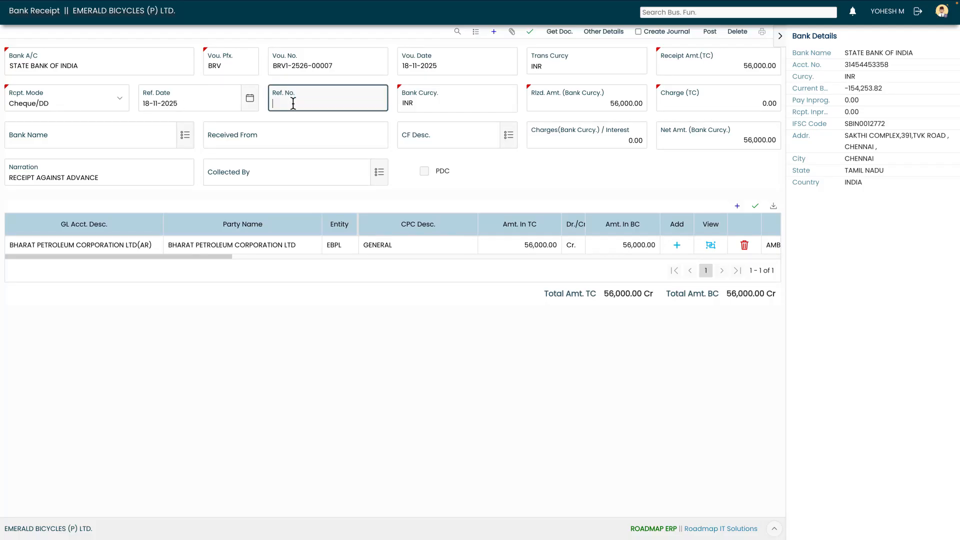
pyautogui.write('AXIS005')
pyautogui.click(532, 32)
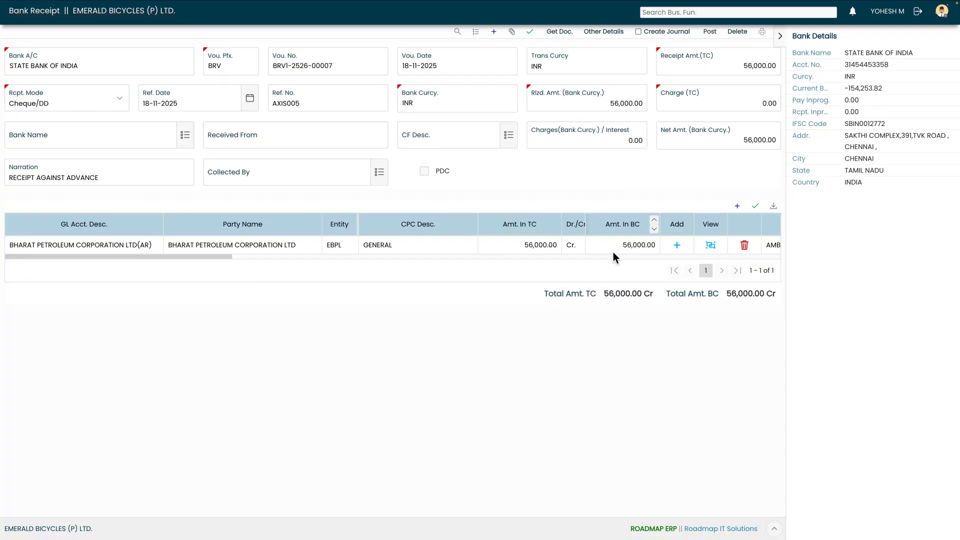
# Step: Check the party's other pending advance receivables and review the receipt line's document details
pyautogui.click(677, 246)
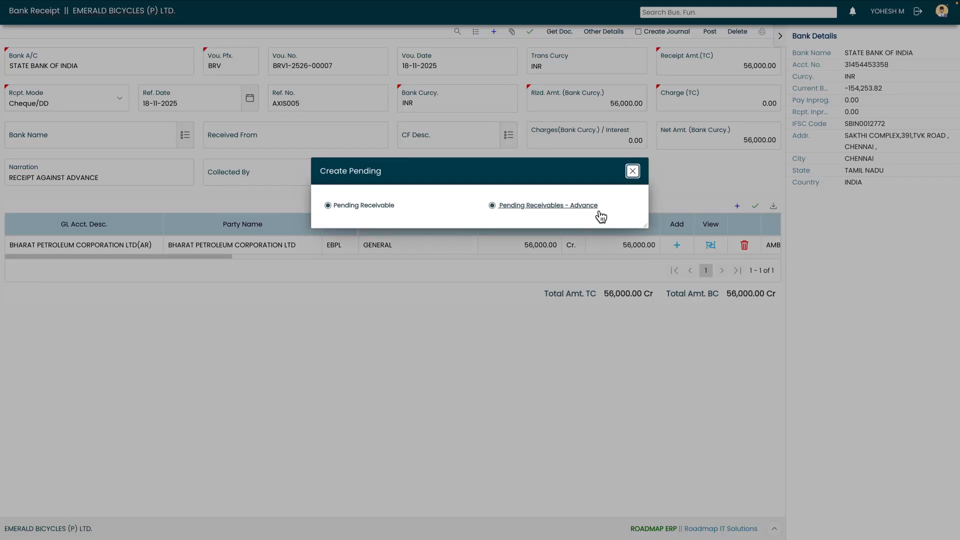
pyautogui.click(579, 209)
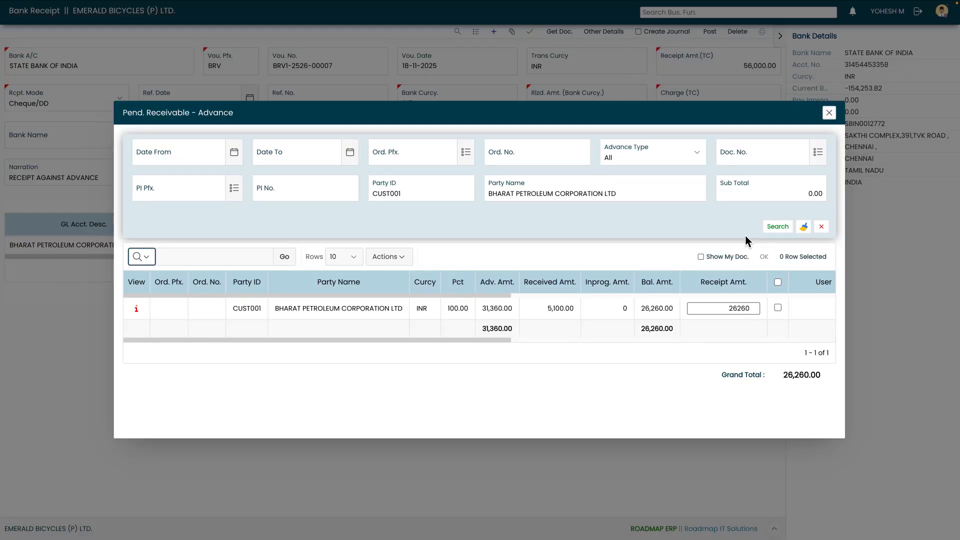
pyautogui.click(829, 113)
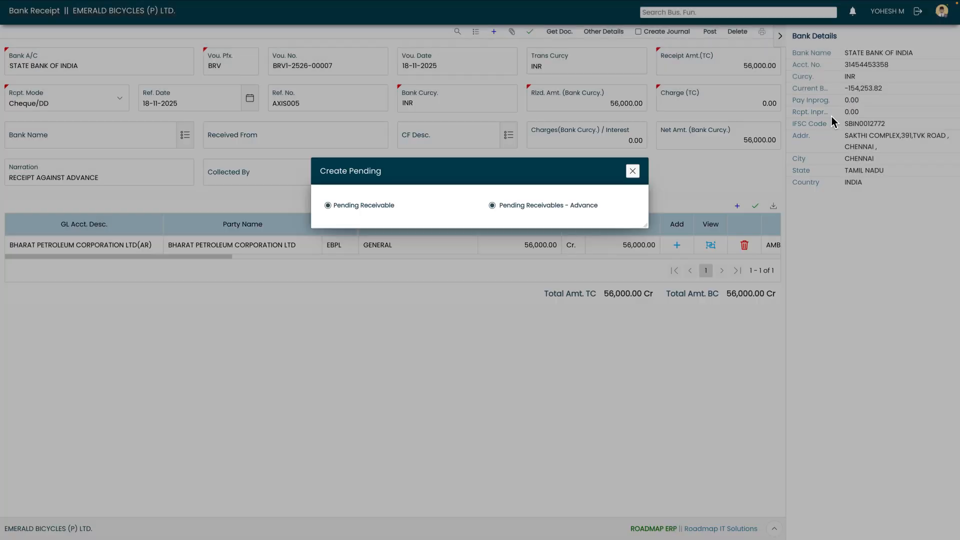
pyautogui.click(632, 171)
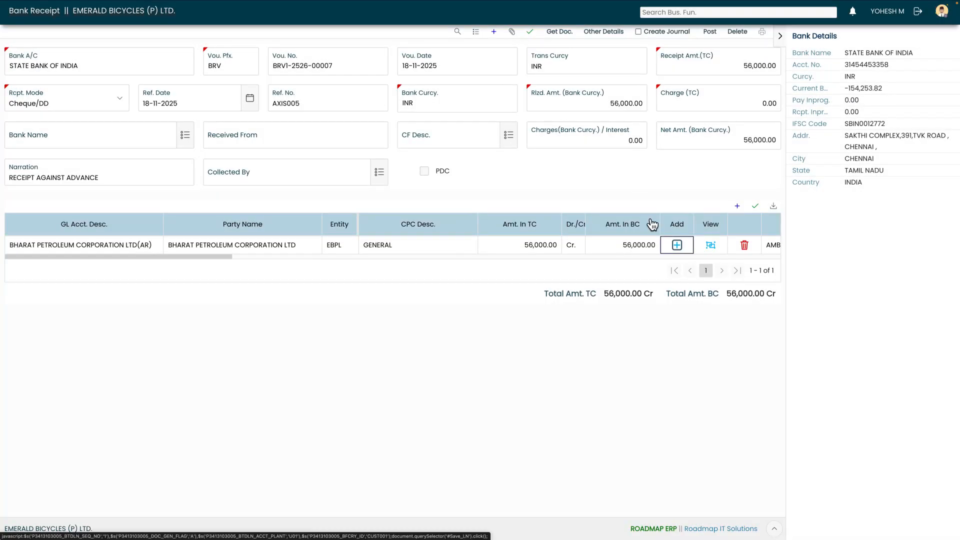
pyautogui.click(711, 245)
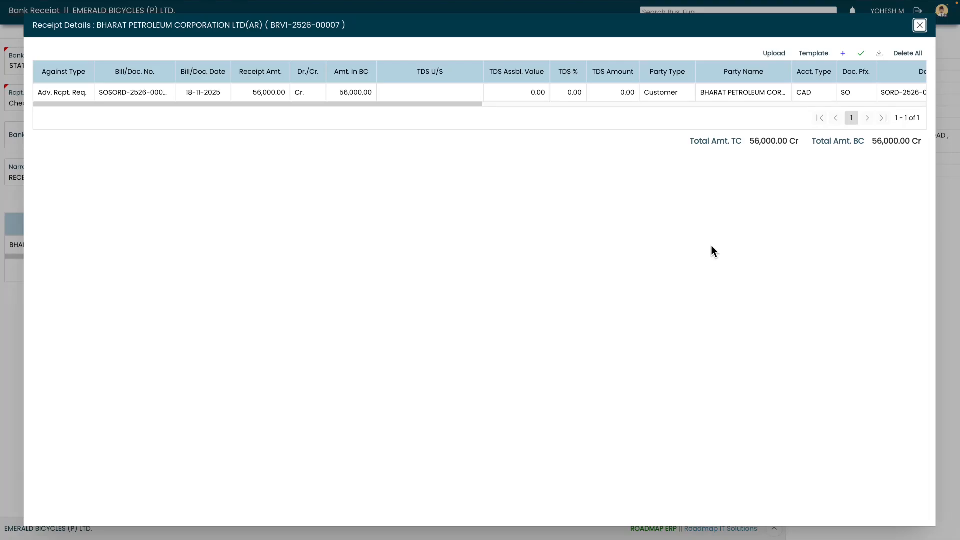
pyautogui.click(921, 25)
# Step: Create and check the receipt's journal, and post the voucher as Forward for Review with MEDIUM priority
pyautogui.click(640, 33)
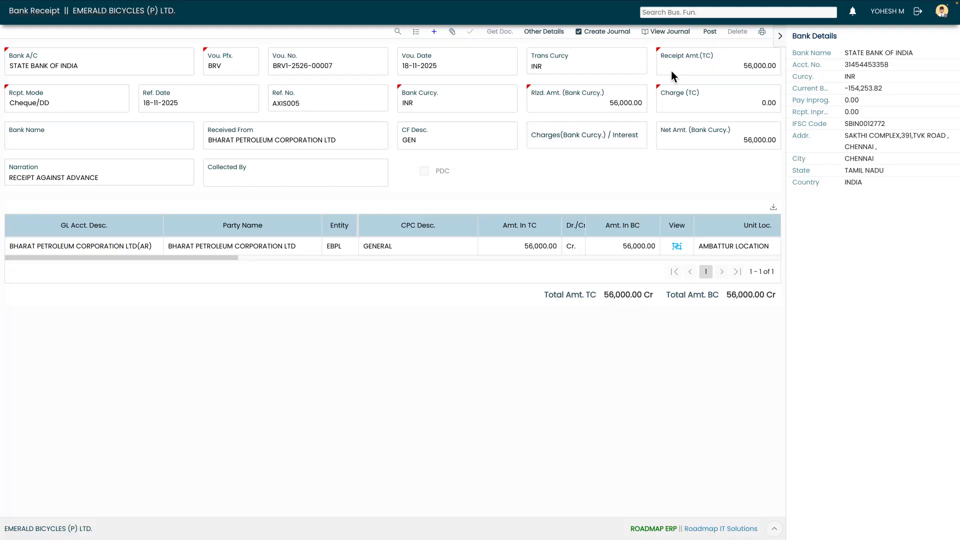
pyautogui.click(656, 36)
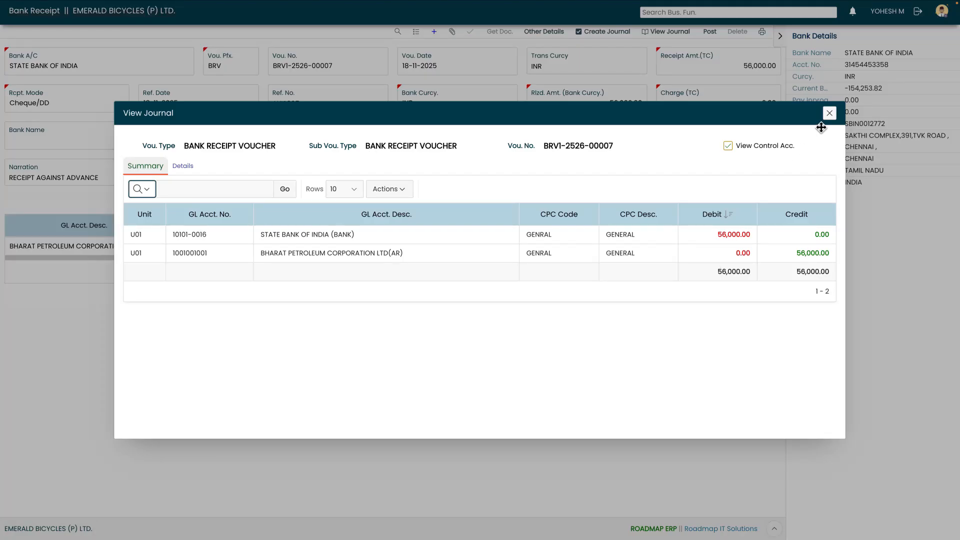
pyautogui.click(829, 113)
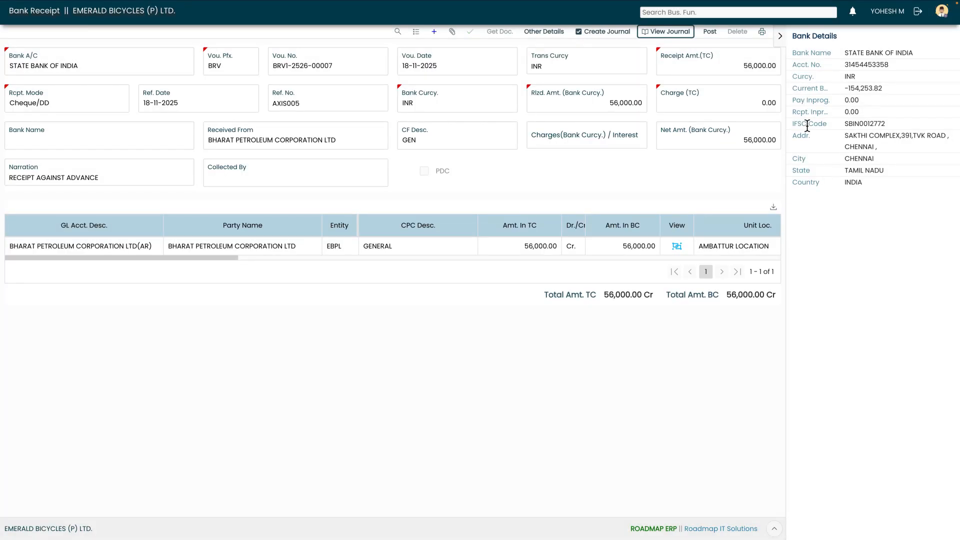
pyautogui.click(712, 34)
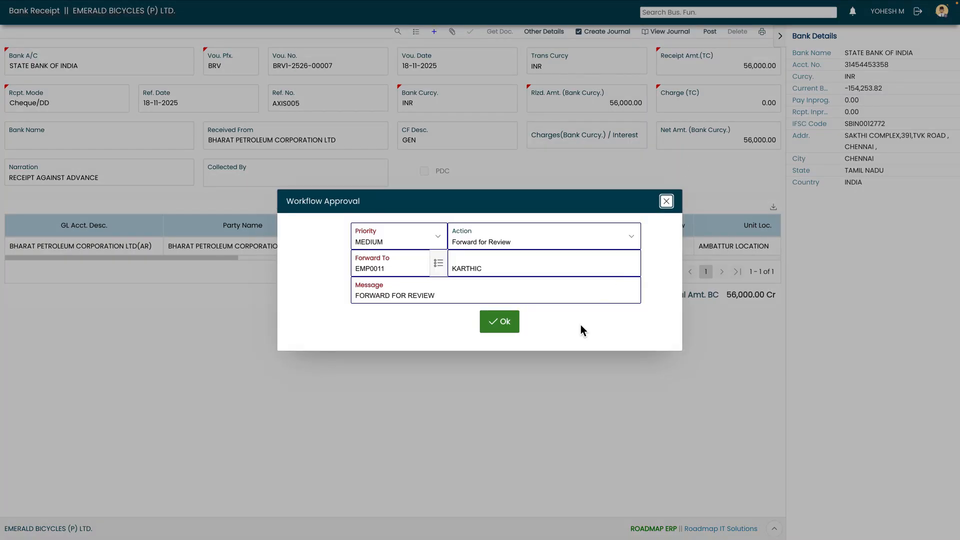
pyautogui.click(506, 324)
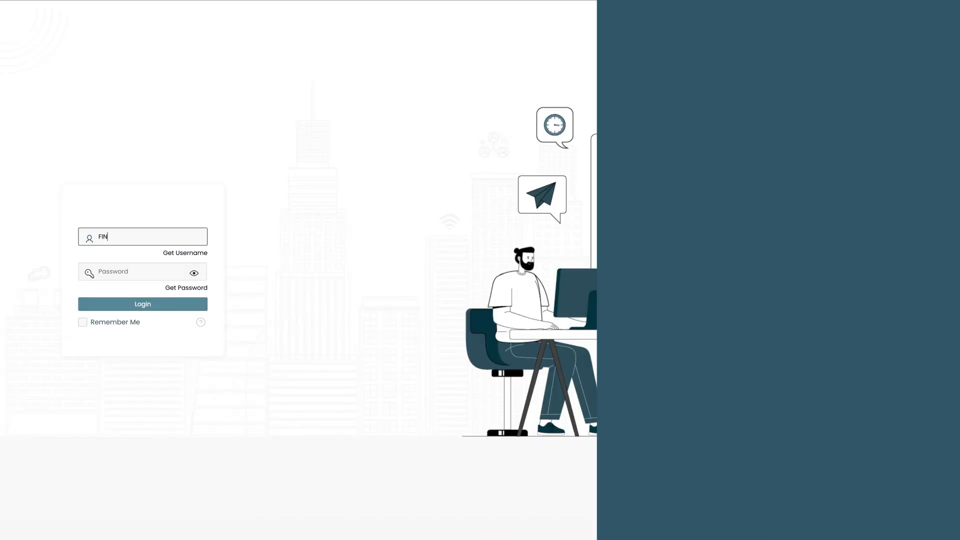
# Step: Log in as FINANCE_SUP by entering the username and the account password
pyautogui.write('ANCE_')
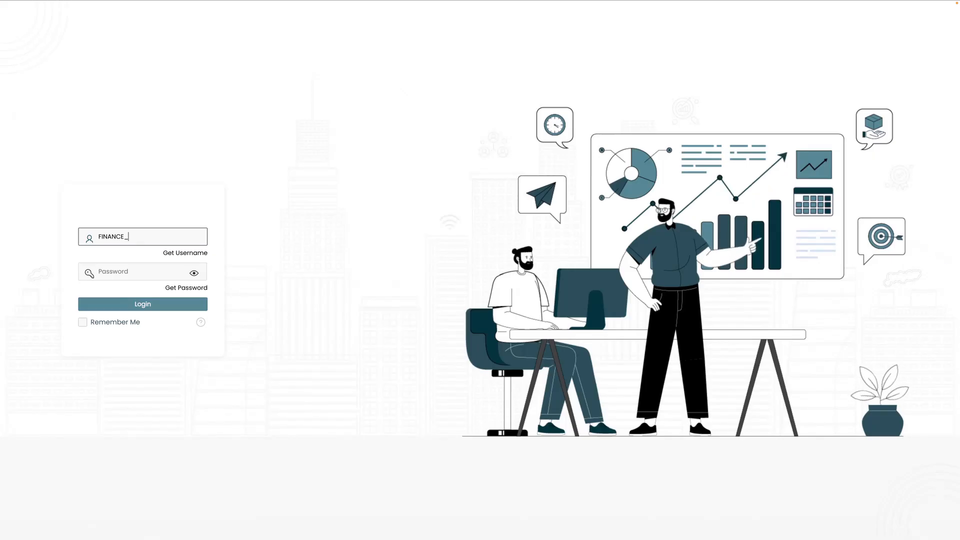
pyautogui.write('SUP')
pyautogui.press('Tab')
pyautogui.write('•••••••••')
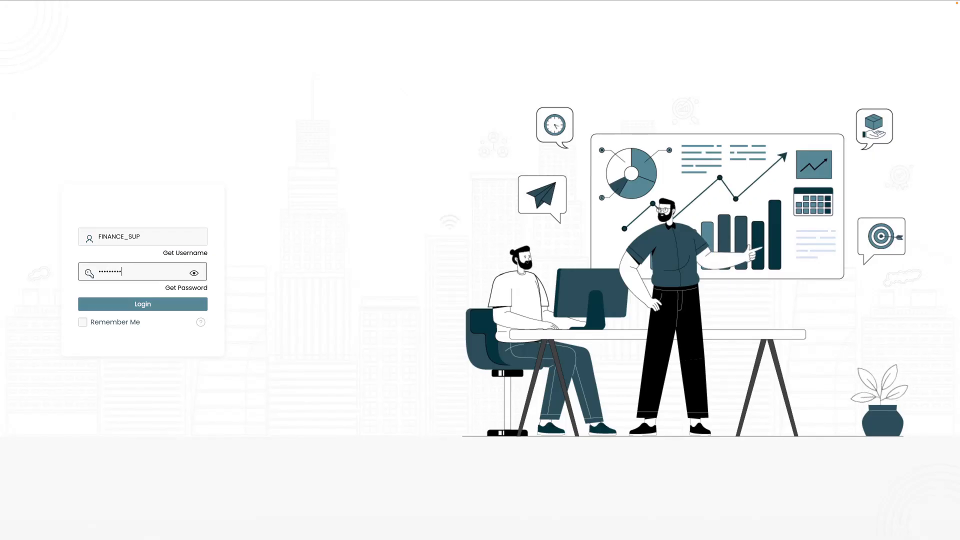
pyautogui.click(189, 312)
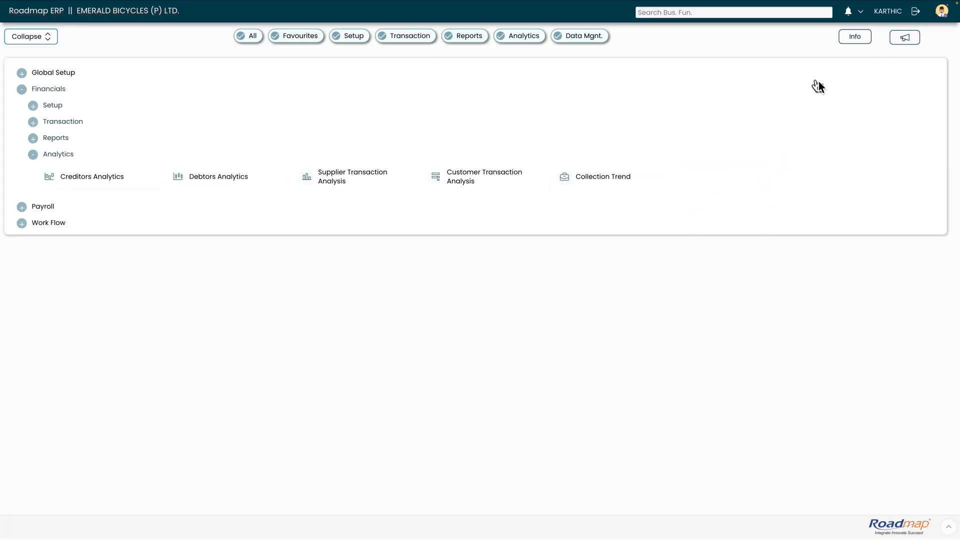
# Step: Open the bank receipt voucher from the pending document approvals and submit it as Review & Forward for Approve with MEDIUM priority
pyautogui.click(860, 12)
pyautogui.click(875, 44)
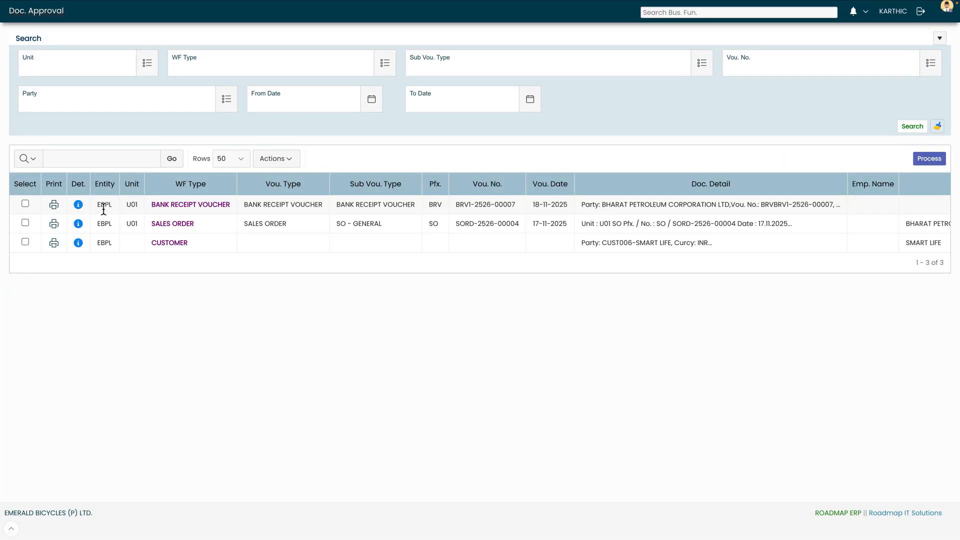
pyautogui.click(341, 205)
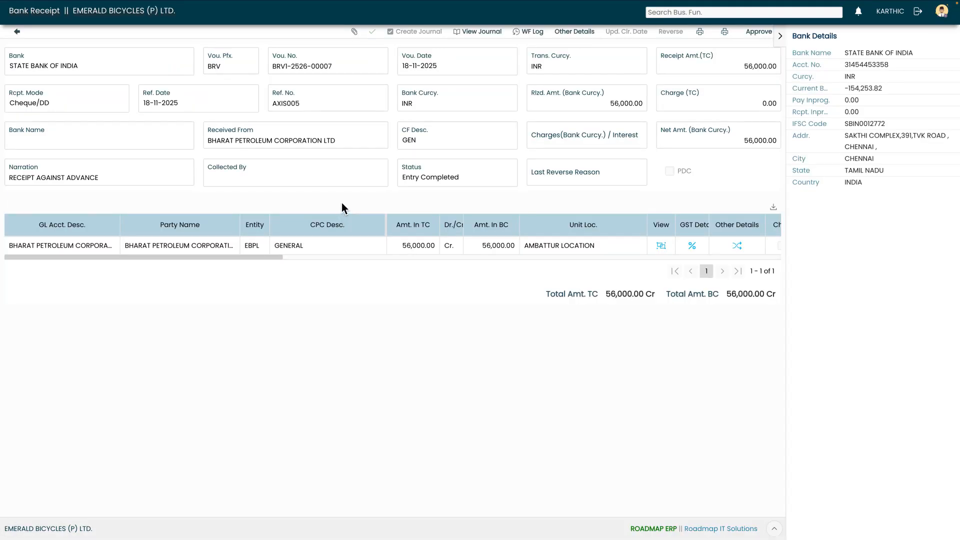
pyautogui.click(756, 36)
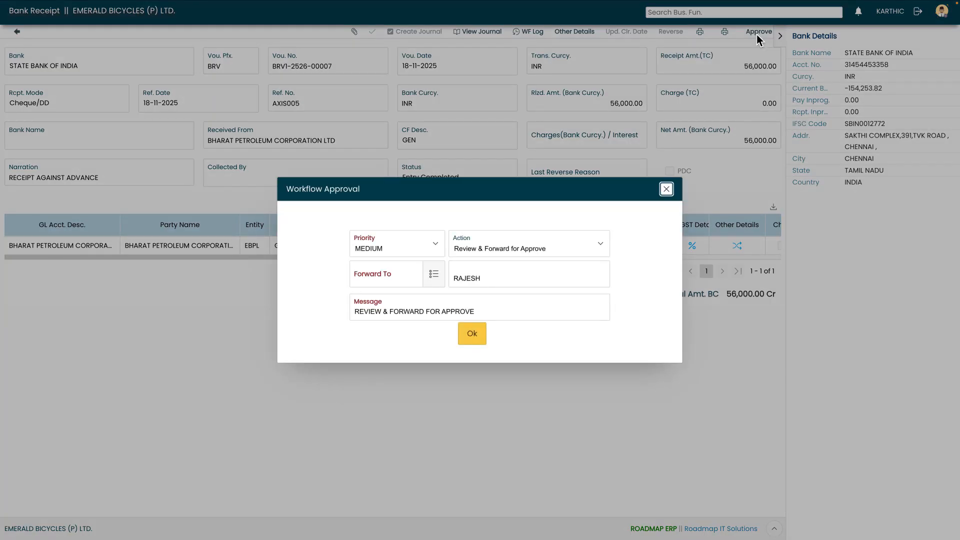
pyautogui.click(472, 340)
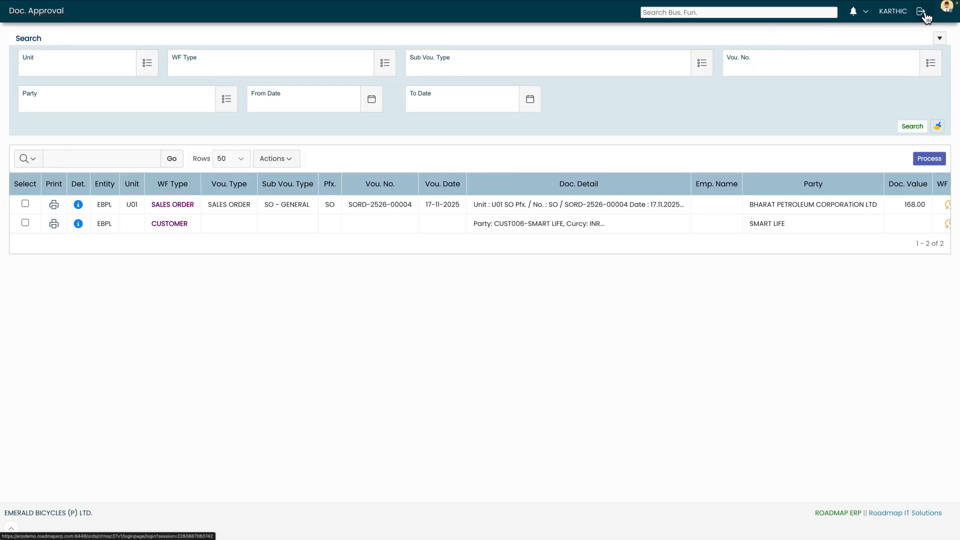
# Step: Log out and log in as FIN_HOD with the account password
pyautogui.click(921, 12)
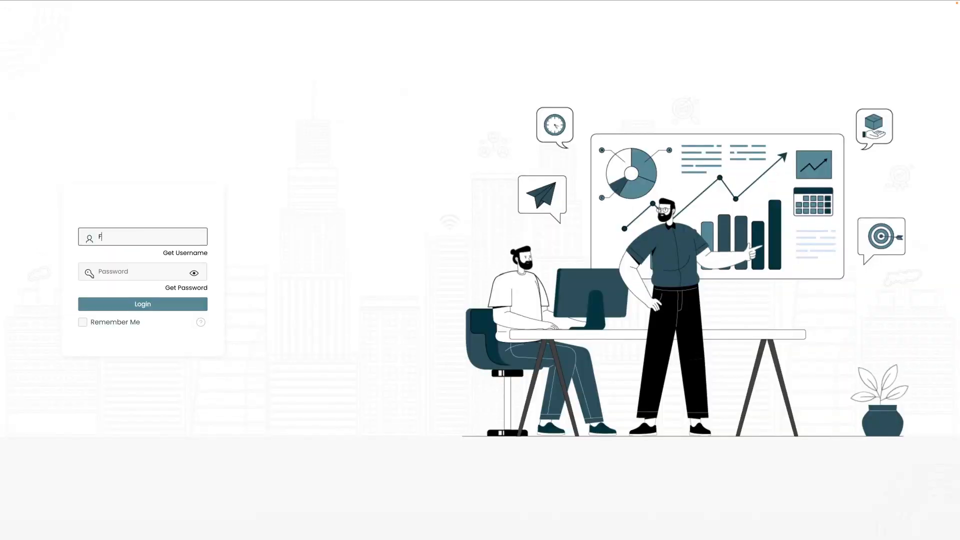
pyautogui.write('FIN_HOD')
pyautogui.press('Tab')
pyautogui.write('*********')
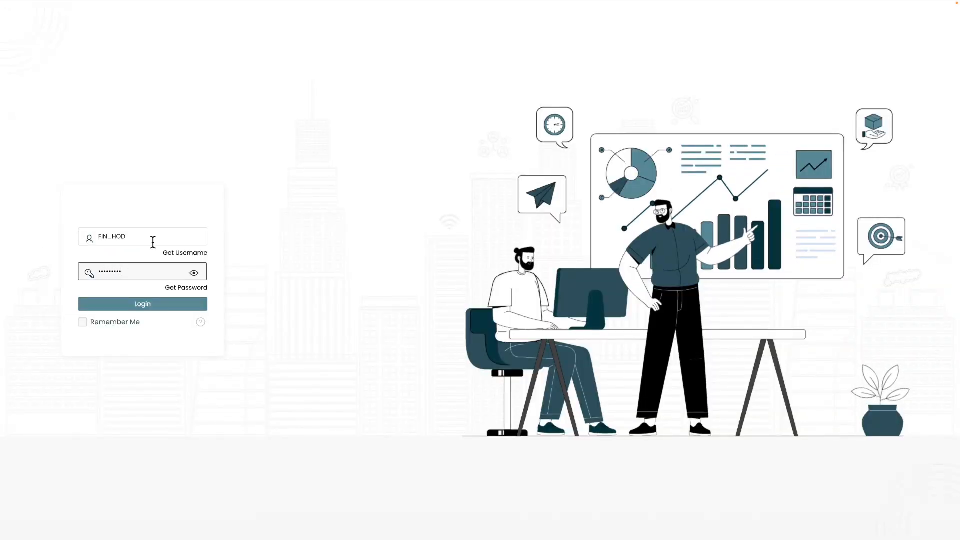
pyautogui.click(137, 308)
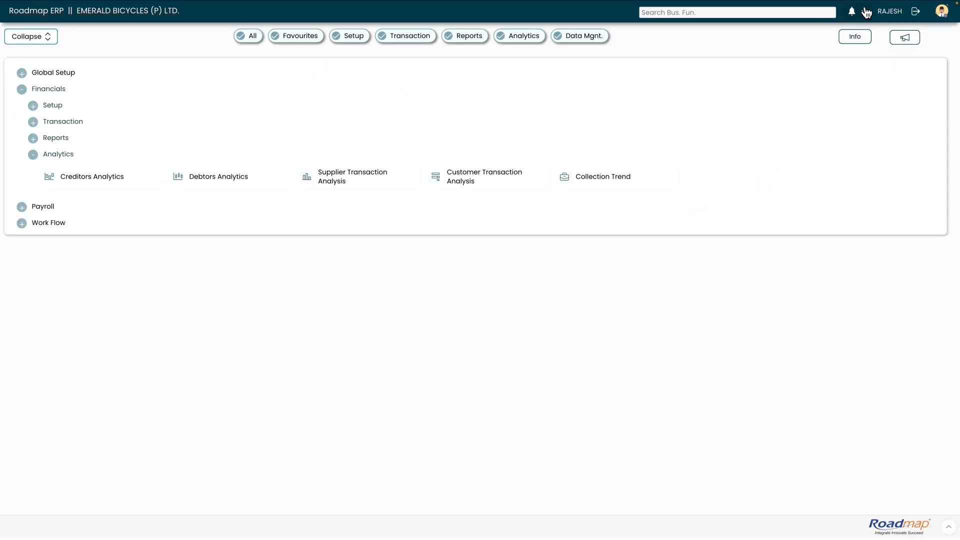
# Step: Open the bank receipt voucher from the finance head's pending document approvals and approve it
pyautogui.click(865, 11)
pyautogui.click(878, 43)
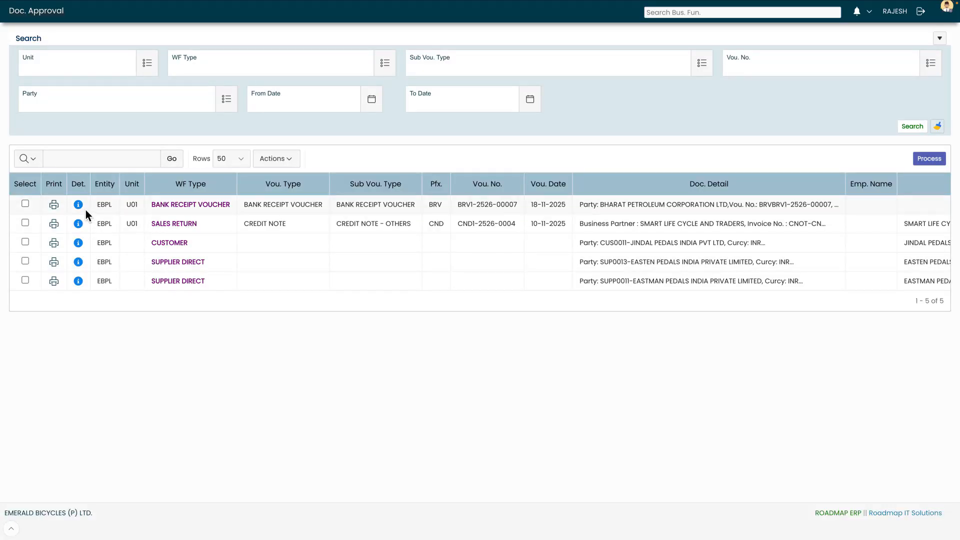
pyautogui.click(78, 205)
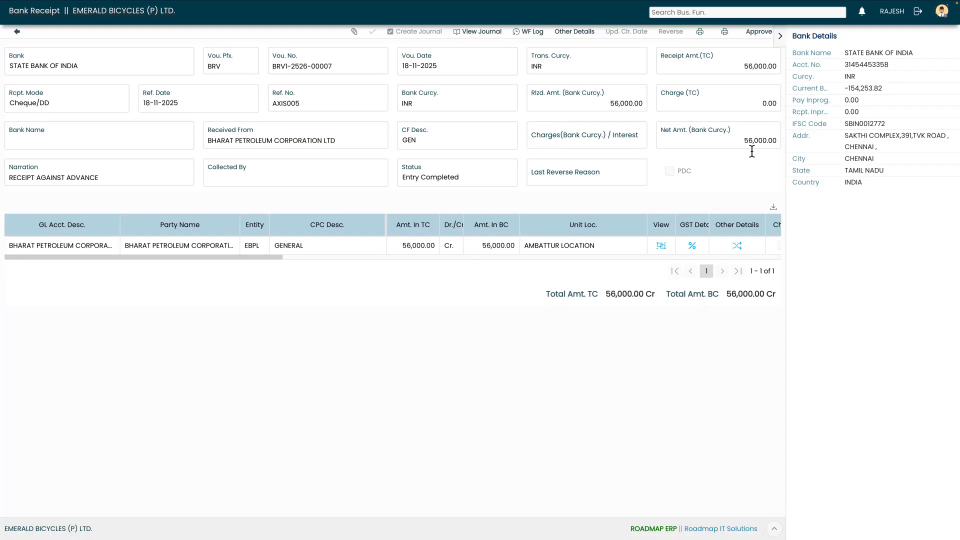
pyautogui.click(758, 32)
pyautogui.click(471, 323)
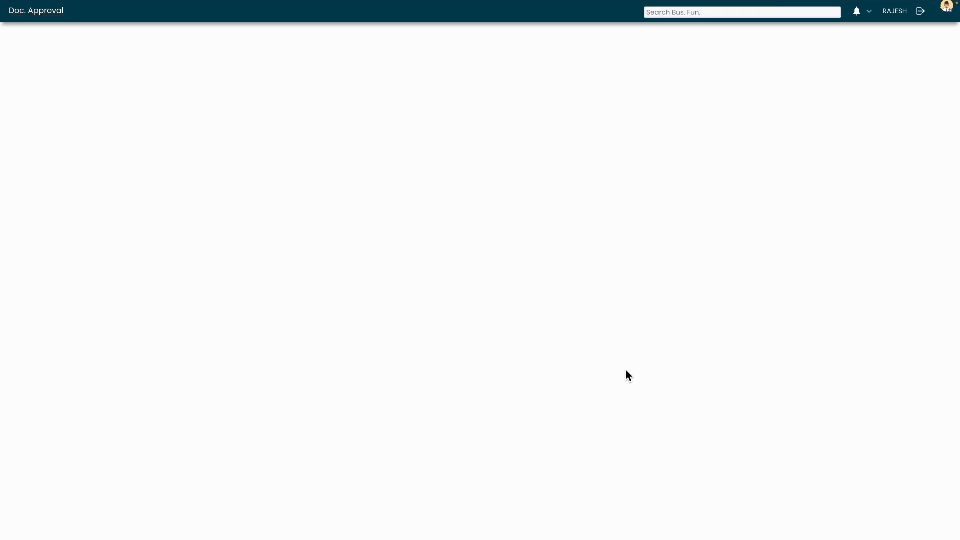